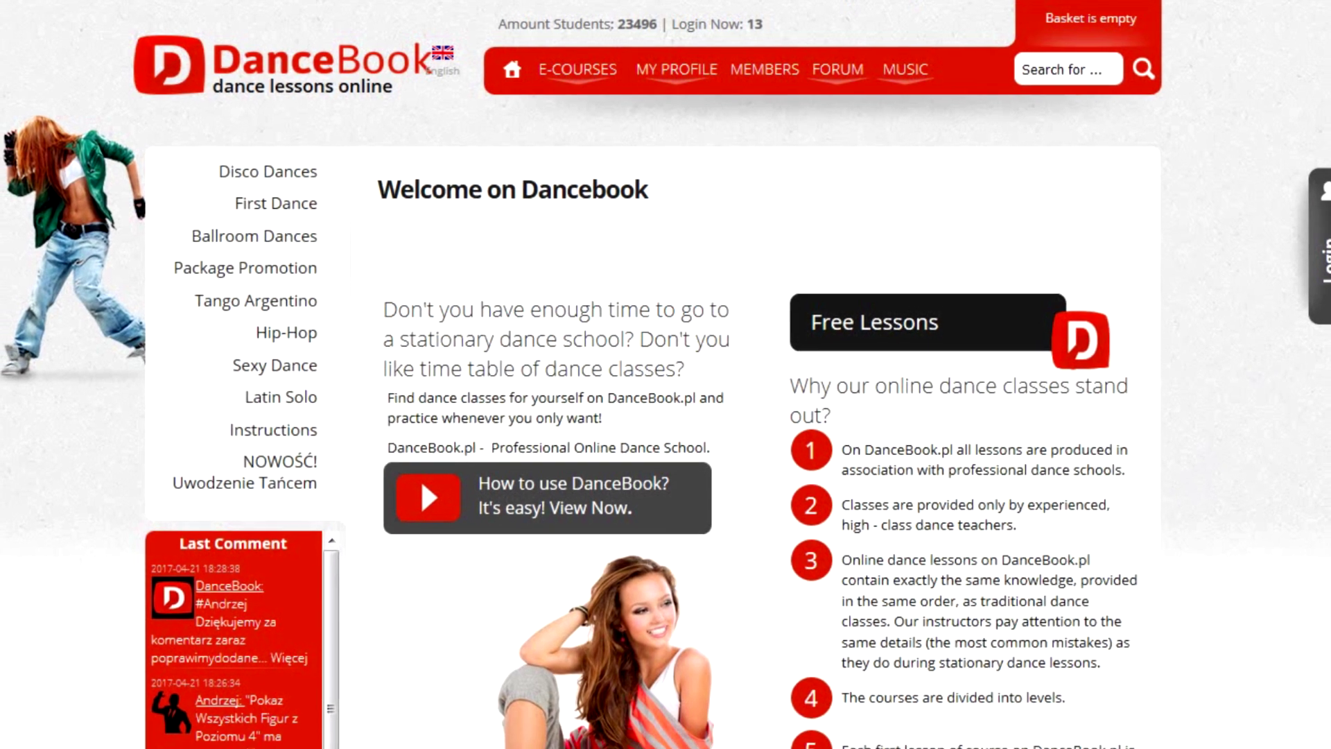
# Step: Show the MY PROFILE dropdown over the DanceBook login and sign-up page
pyautogui.moveTo(688, 79)
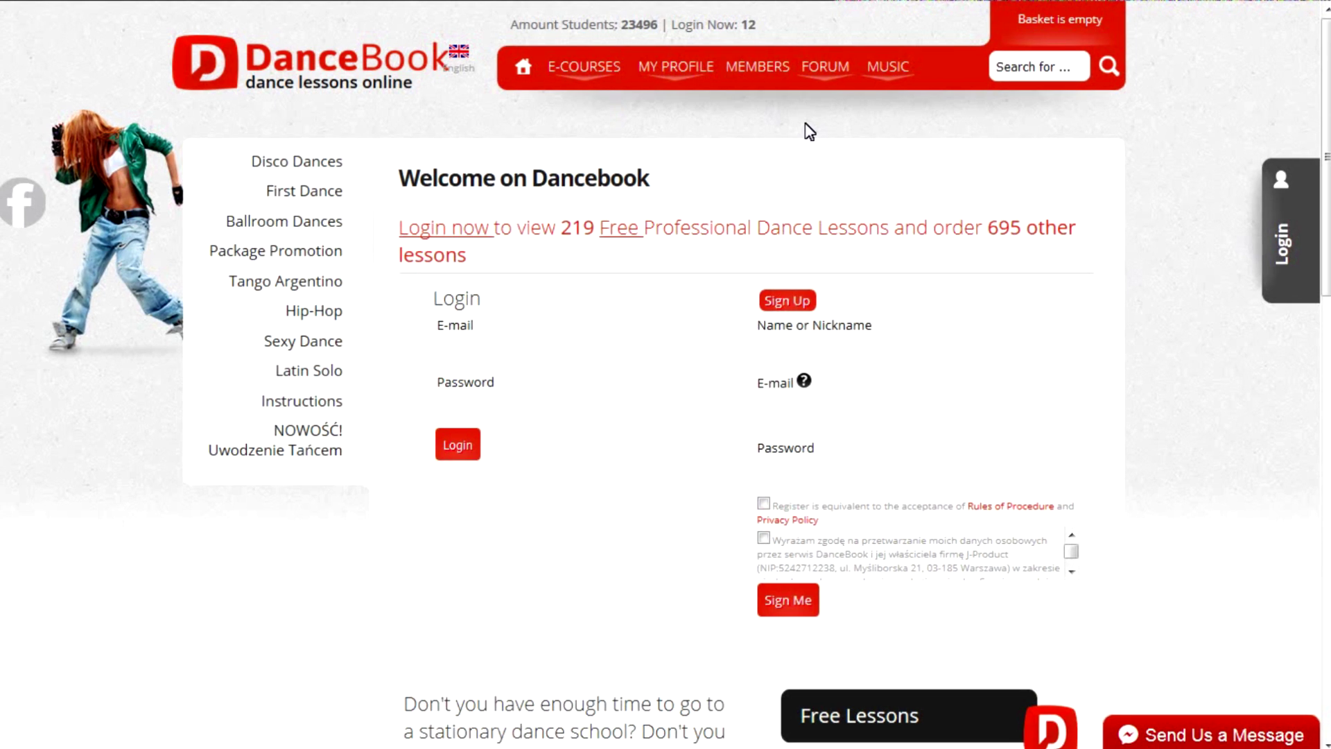
# Step: Enter a nickname, pick the saved e-mail suggestion, and move on to the password field
pyautogui.moveTo(686, 68)
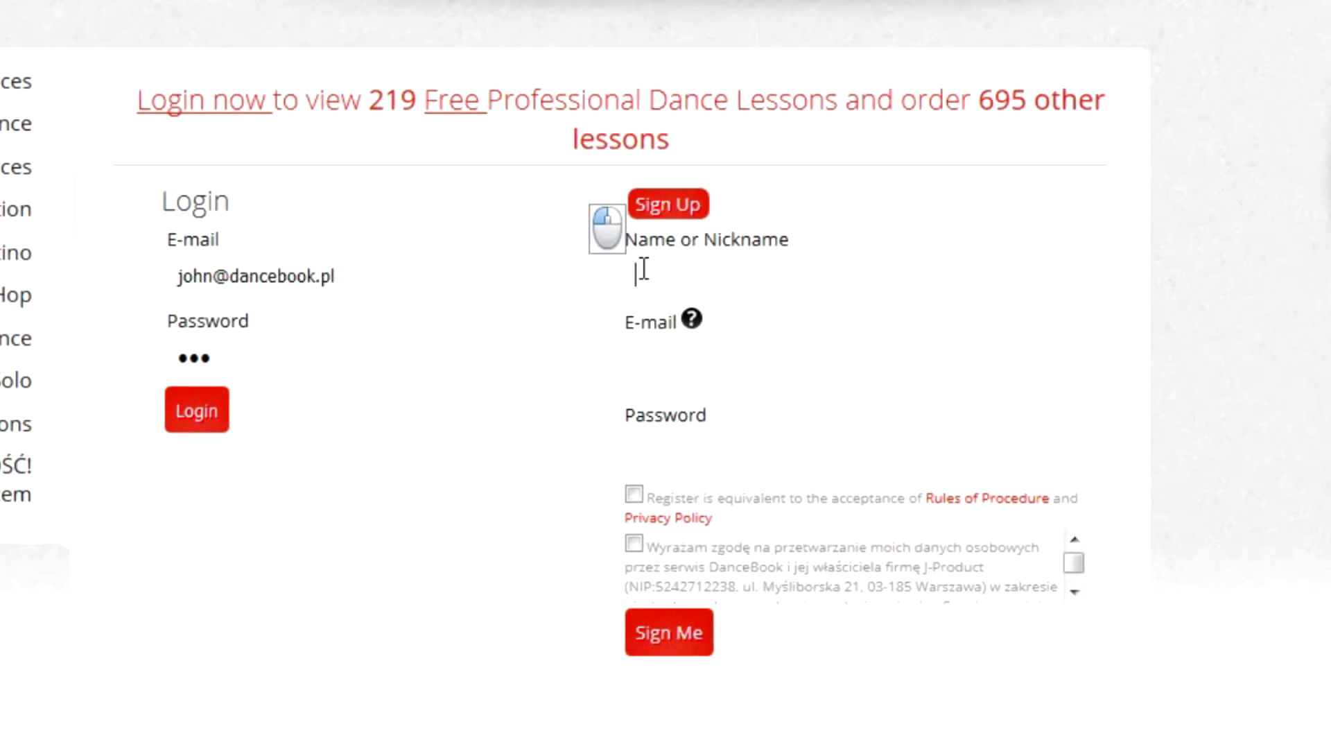
pyautogui.write('John')
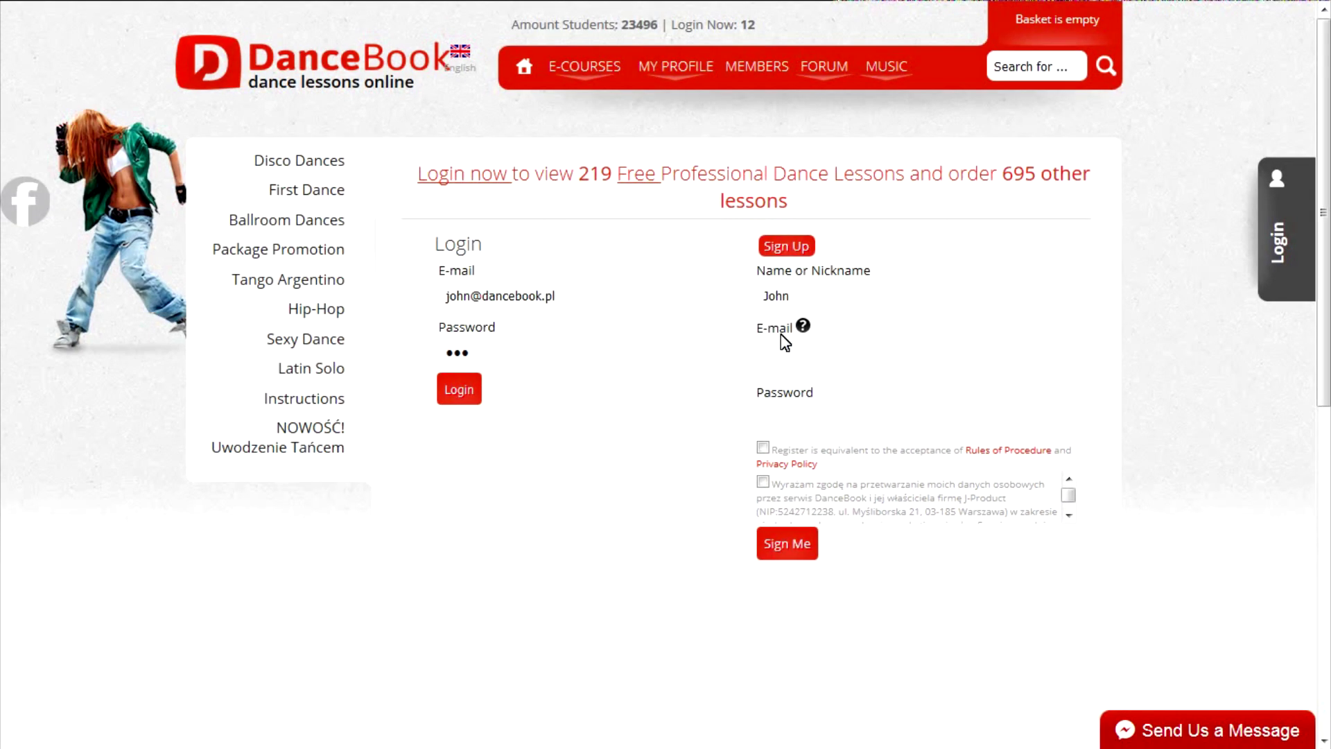
pyautogui.click(784, 351)
pyautogui.write('j')
pyautogui.click(787, 398)
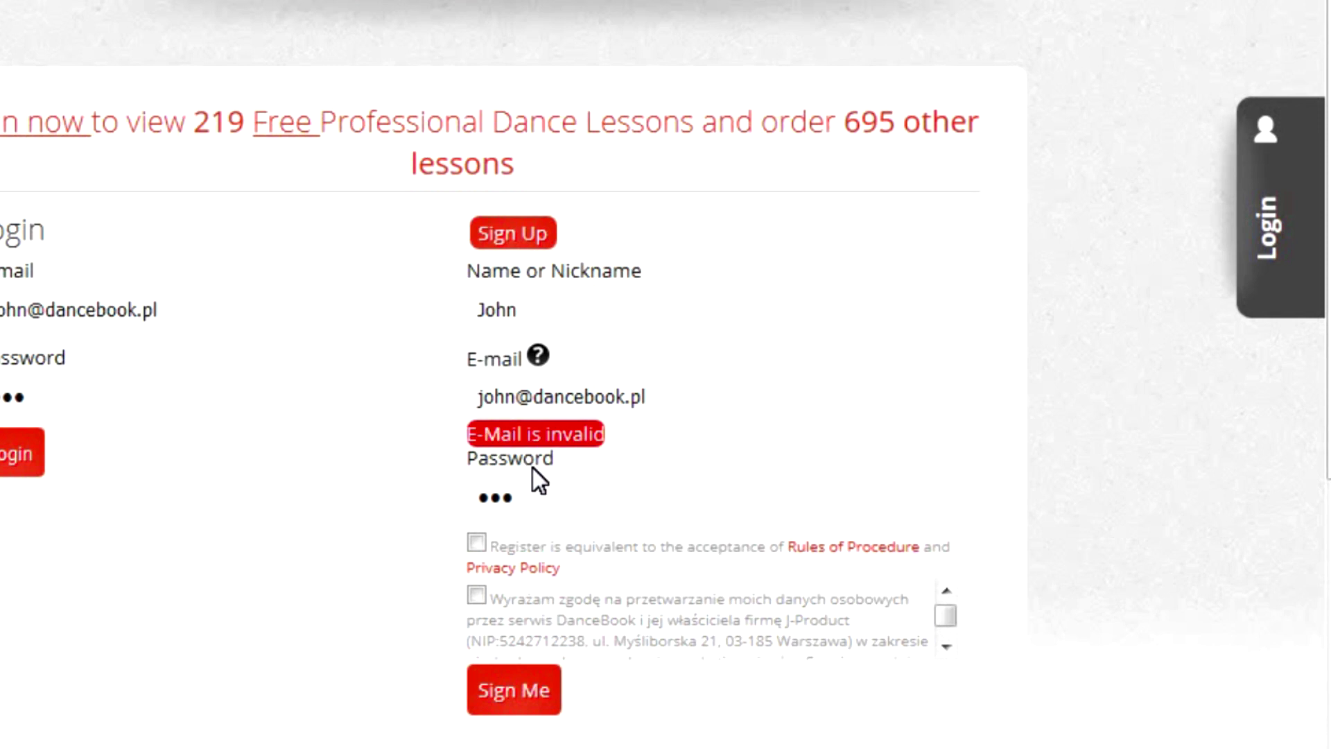
pyautogui.click(528, 497)
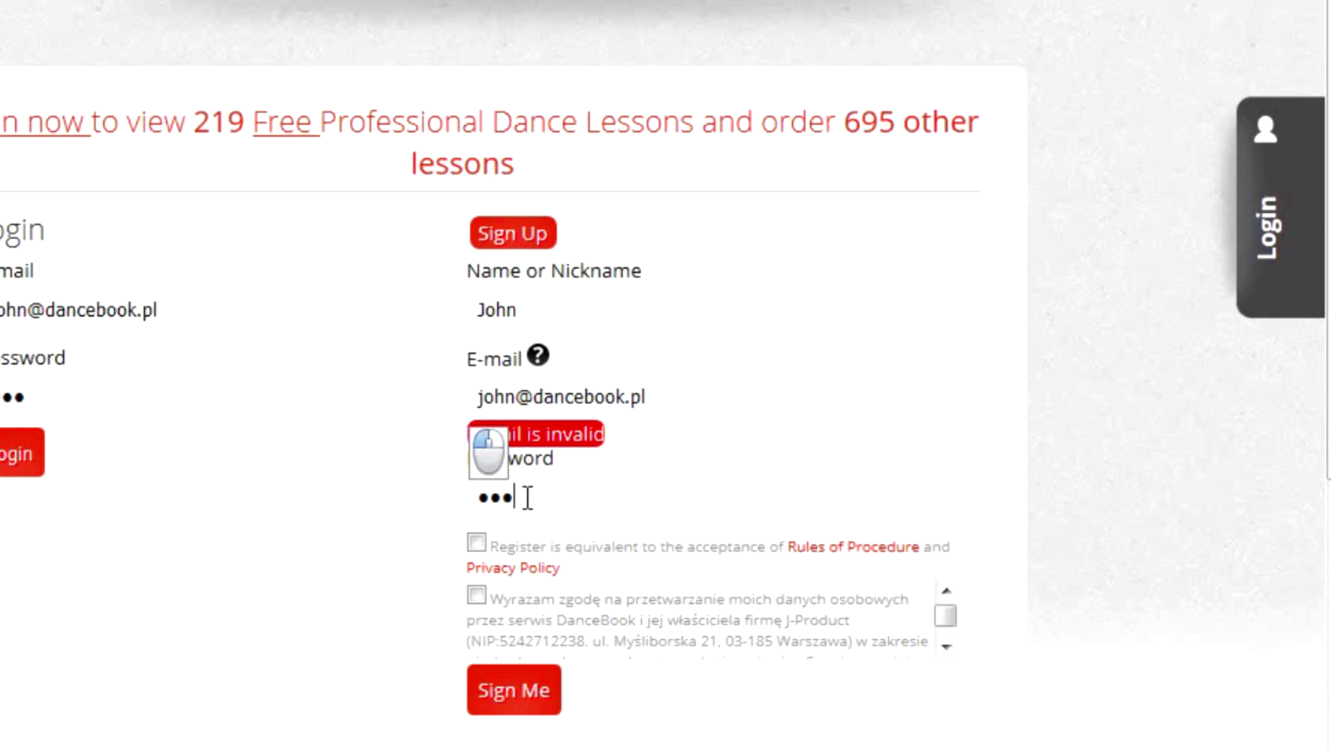
# Step: Accept the rules/privacy policy and data-processing consents, then bring up the quick login panel
pyautogui.click(477, 543)
pyautogui.click(477, 597)
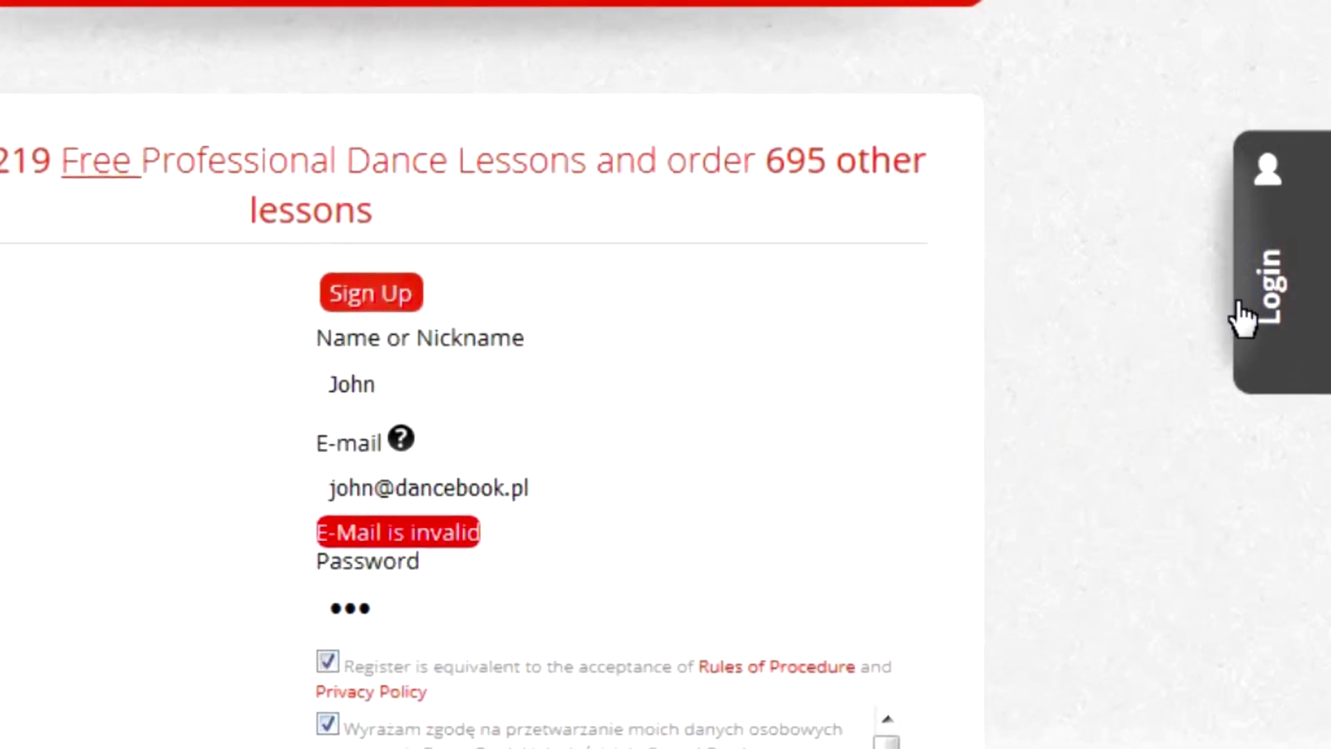
pyautogui.click(1244, 316)
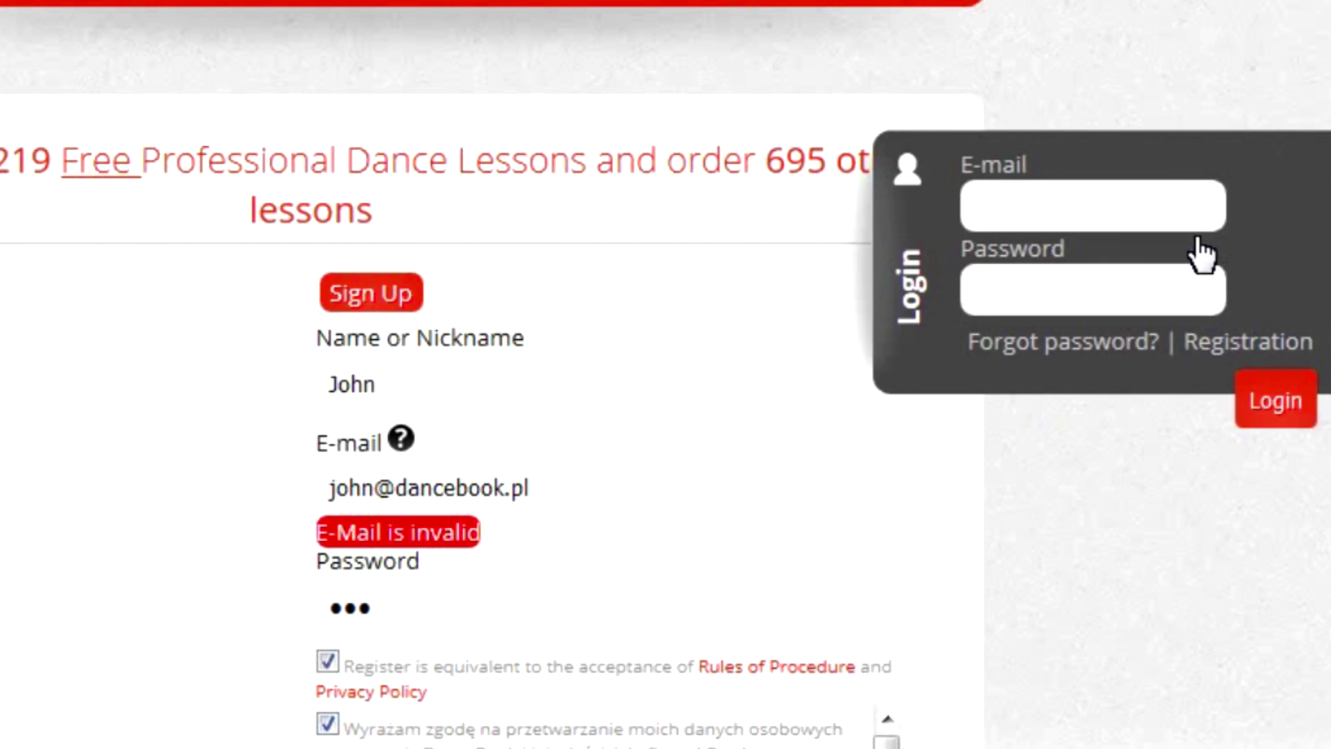
# Step: Autofill the quick login panel's e-mail and password from the browser's saved credentials
pyautogui.click(1177, 205)
pyautogui.click(1154, 263)
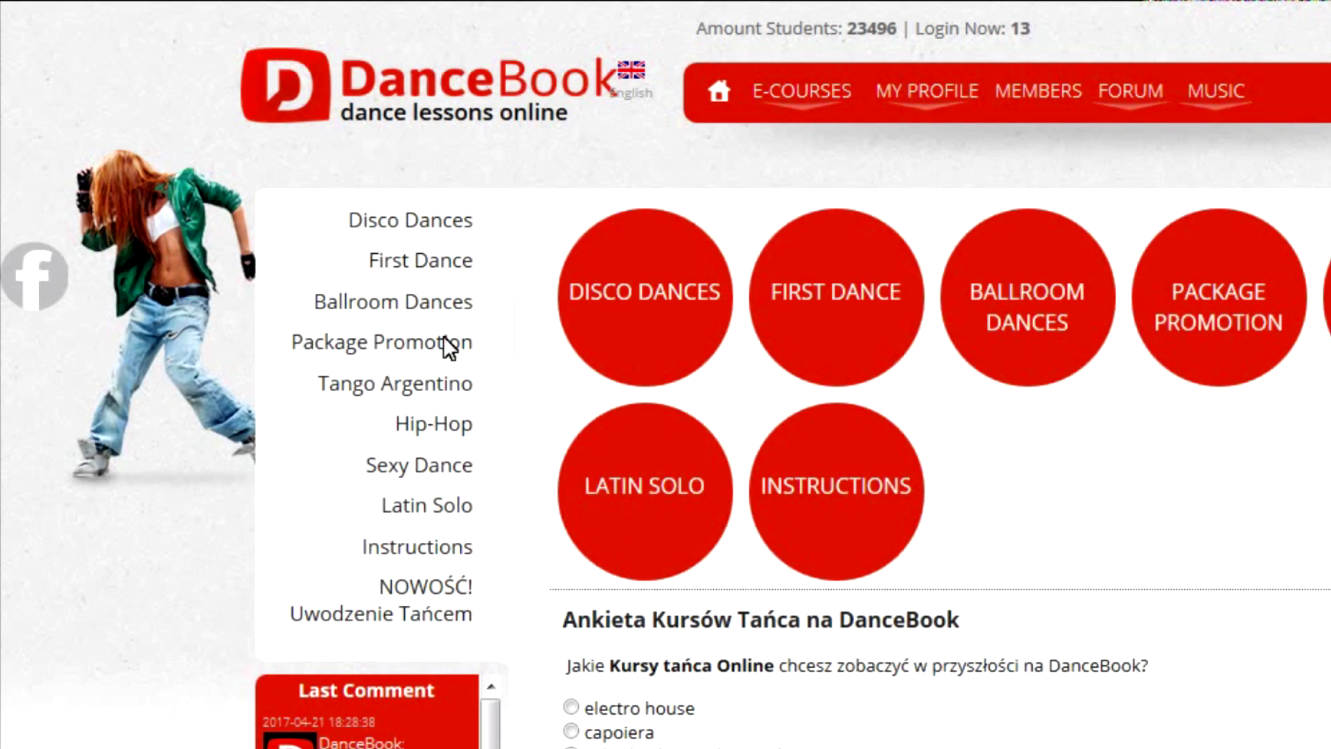
# Step: Expand, collapse, and re-expand the Disco Dances category in the left menu
pyautogui.click(406, 222)
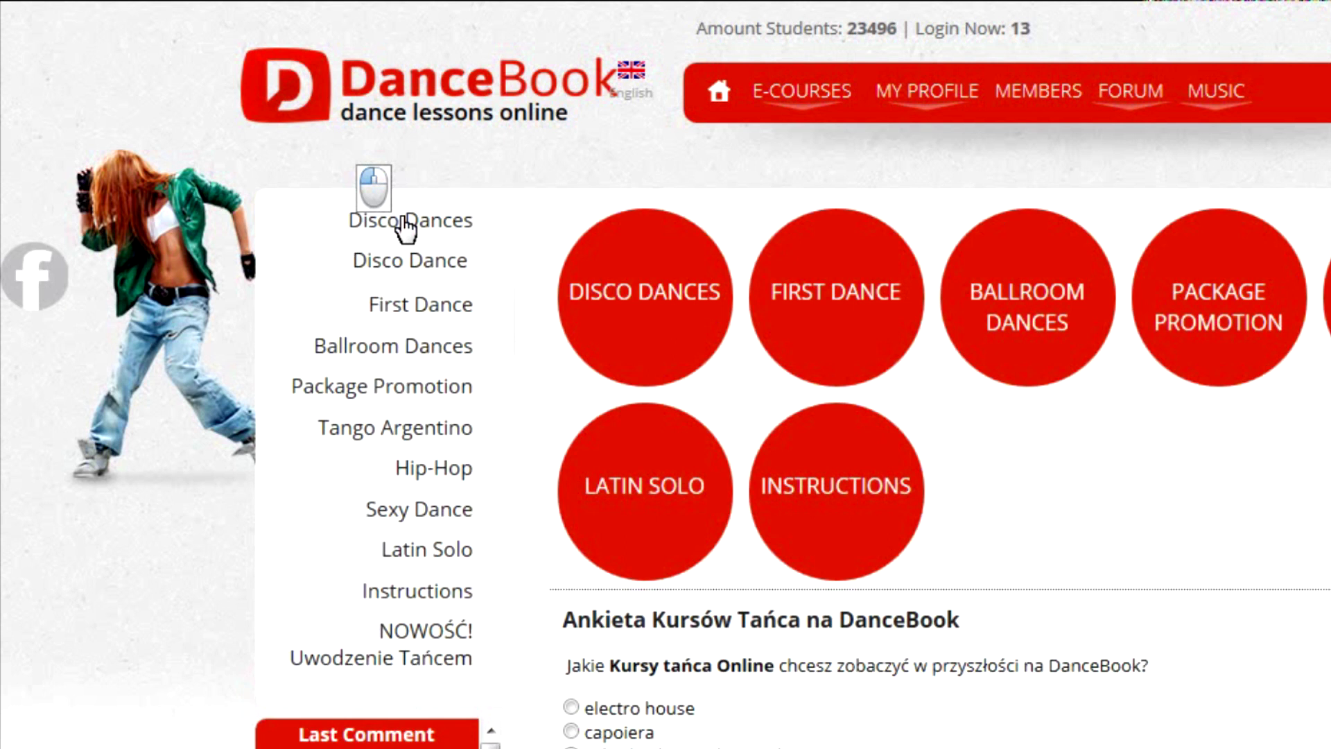
pyautogui.click(409, 222)
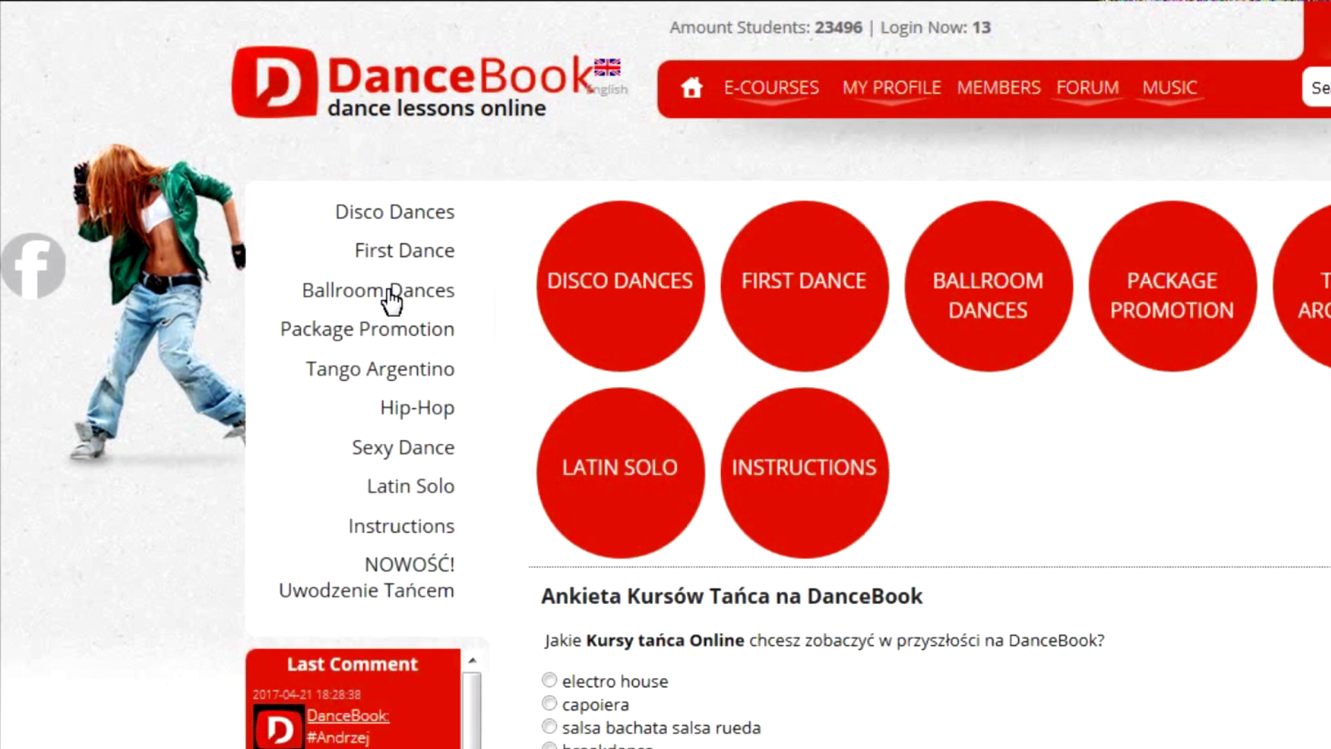
pyautogui.click(388, 205)
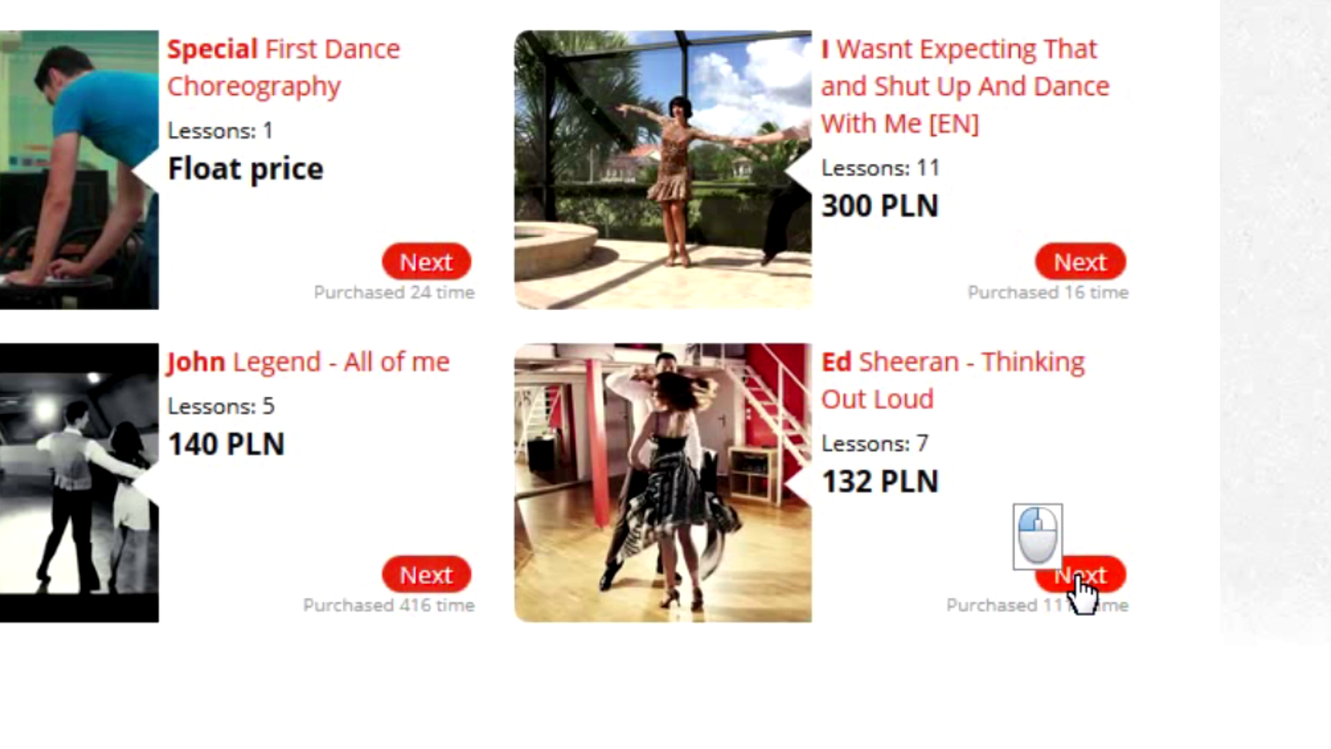
# Step: Open the Ed Sheeran - Thinking Out Loud course and look over its 132 PLN page
pyautogui.click(1076, 581)
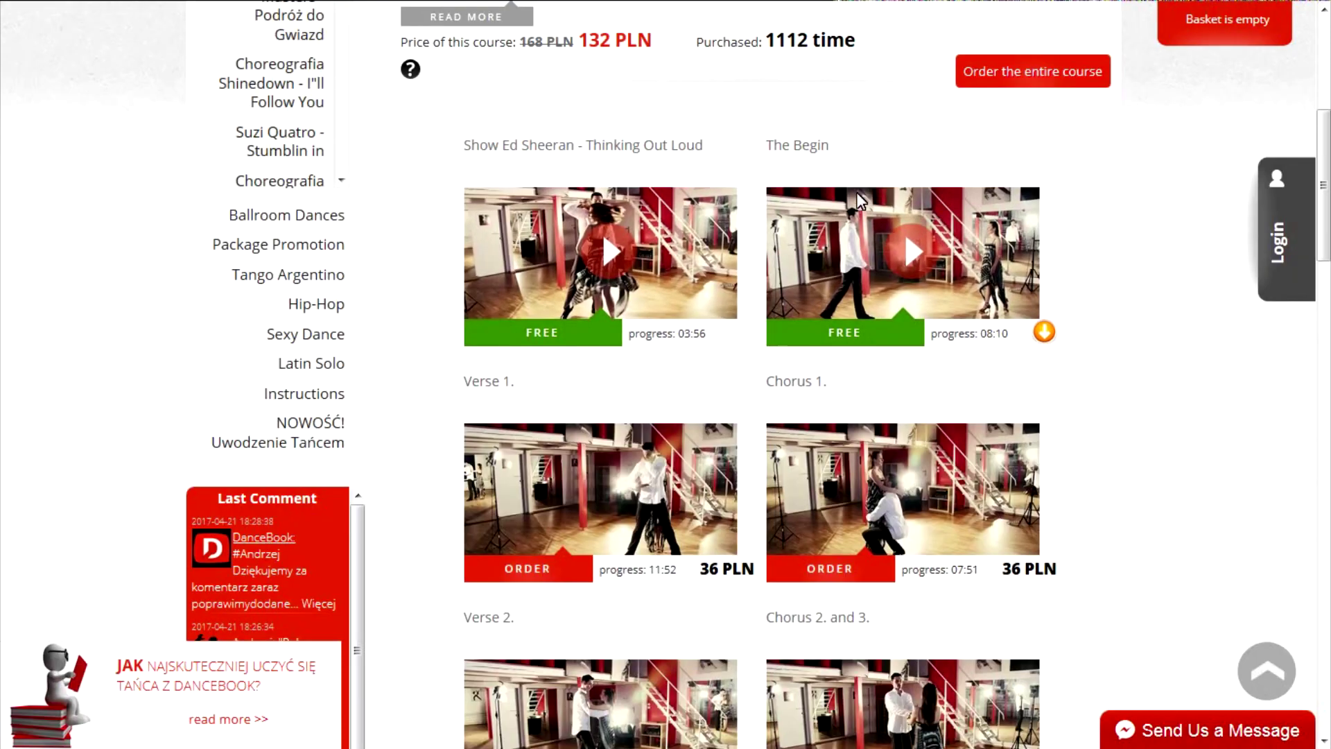
pyautogui.scroll(-1, 1324, 204)
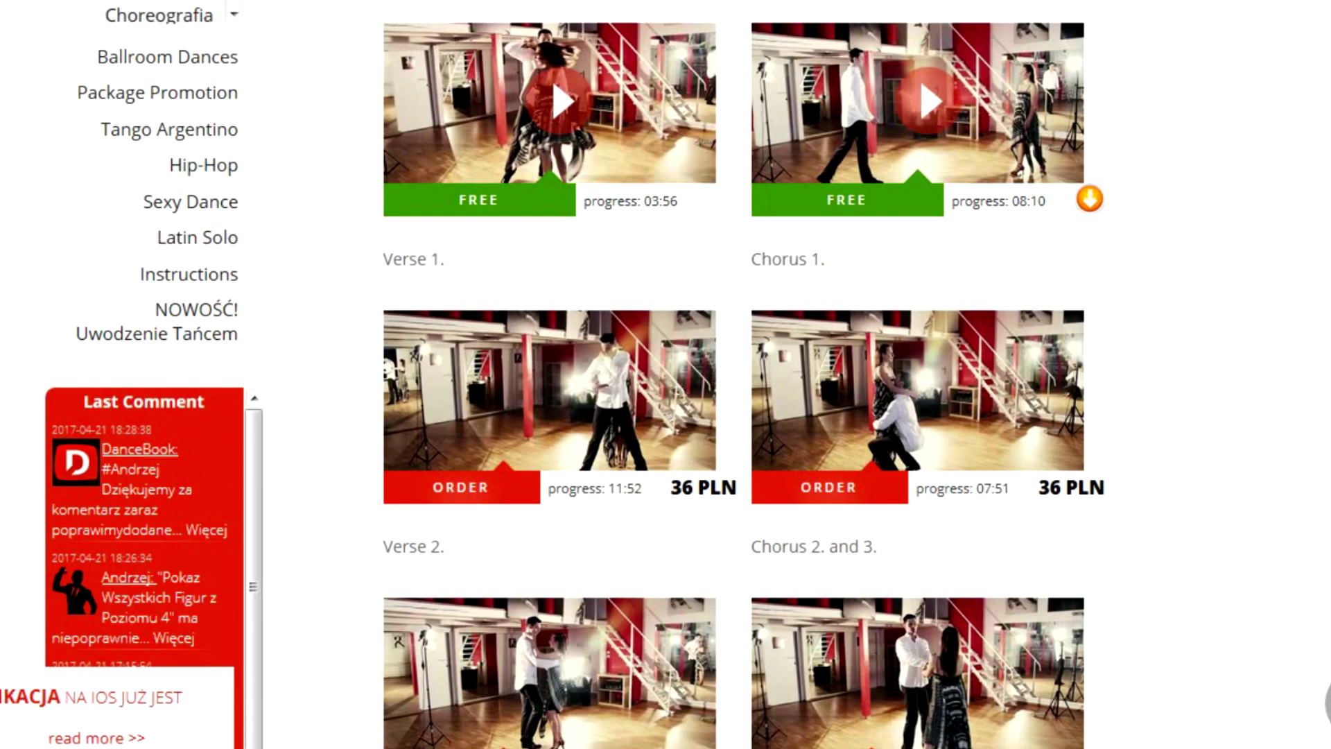
pyautogui.scroll(3, 531, 408)
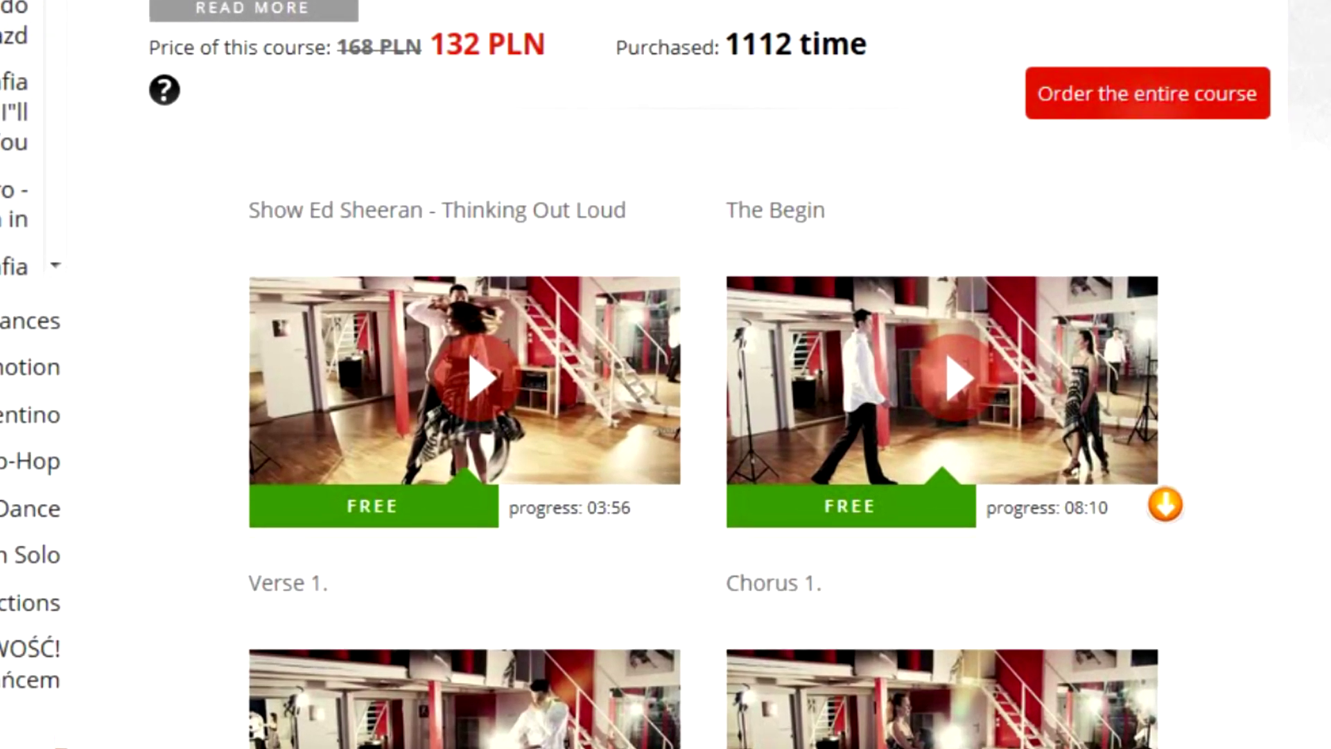
pyautogui.scroll(5, 1199, 429)
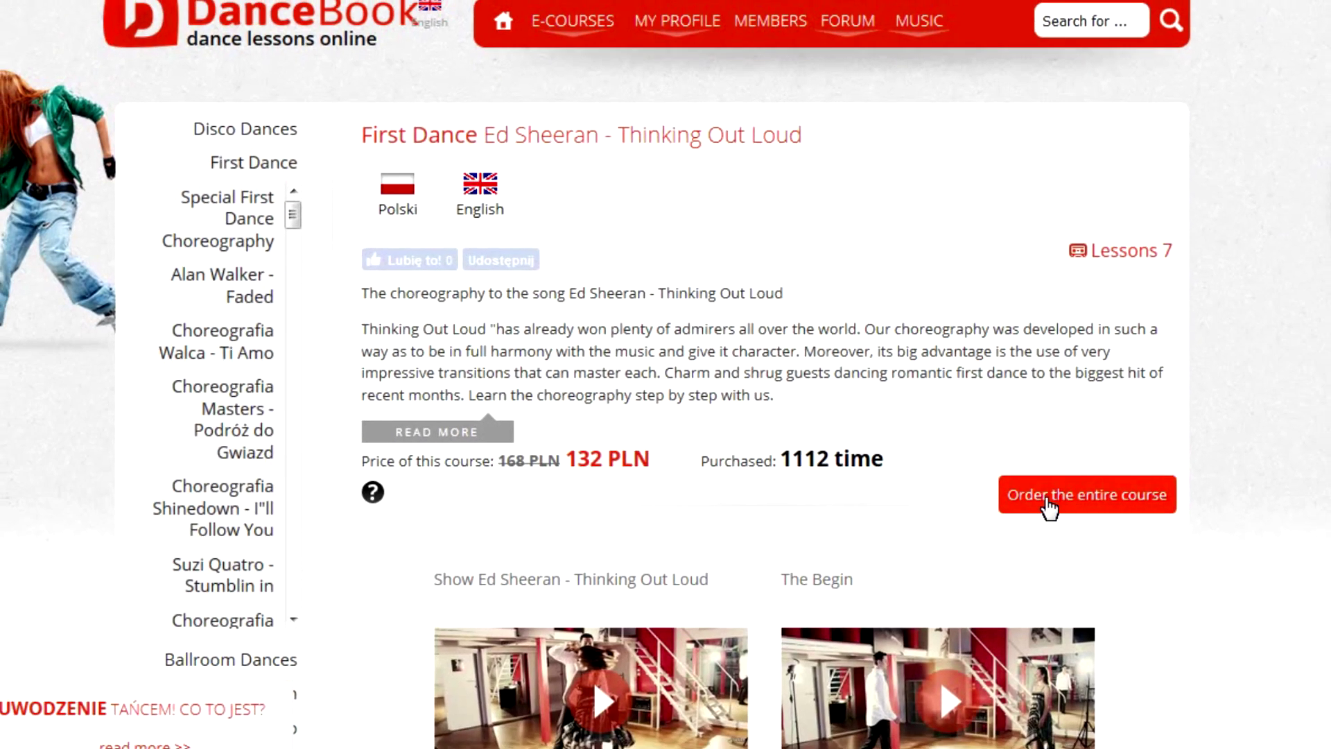
# Step: Order the entire Ed Sheeran course, cancel its removal via Anuluj, and proceed to pay 132 PLN
pyautogui.click(1047, 501)
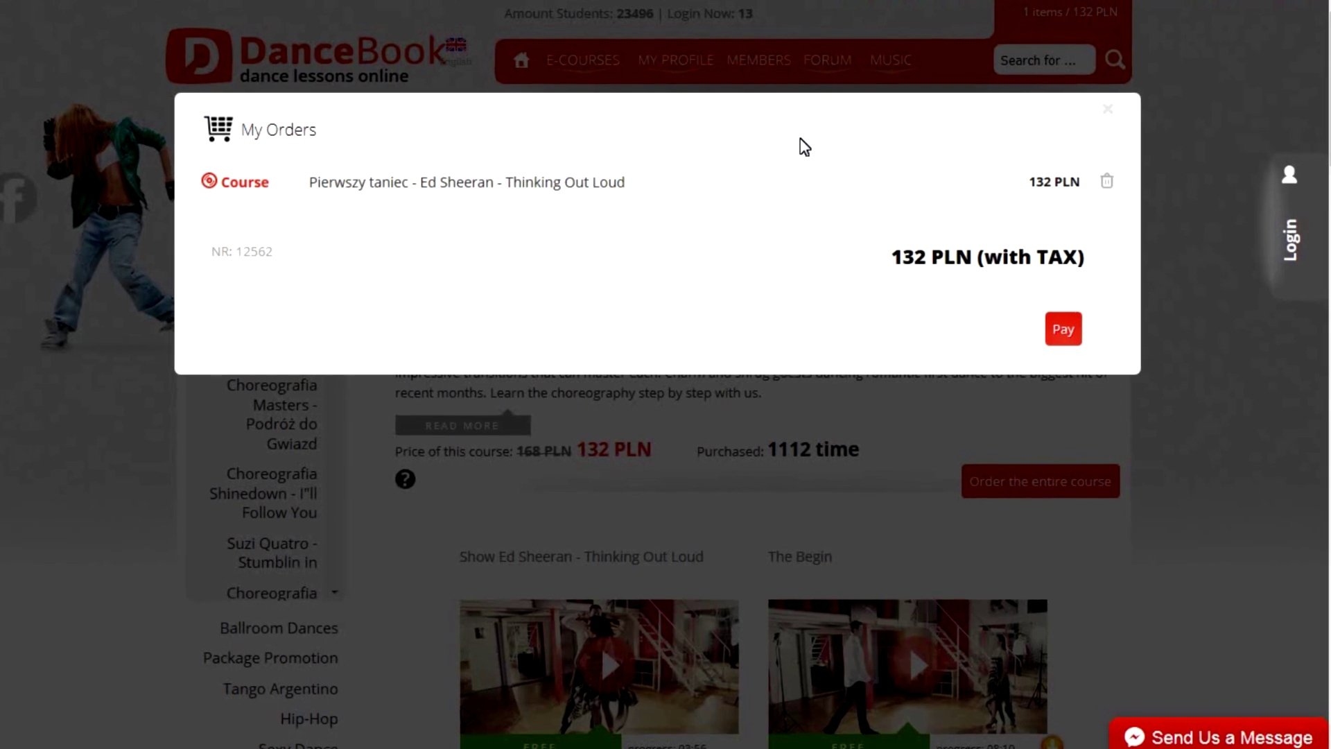
pyautogui.click(1121, 176)
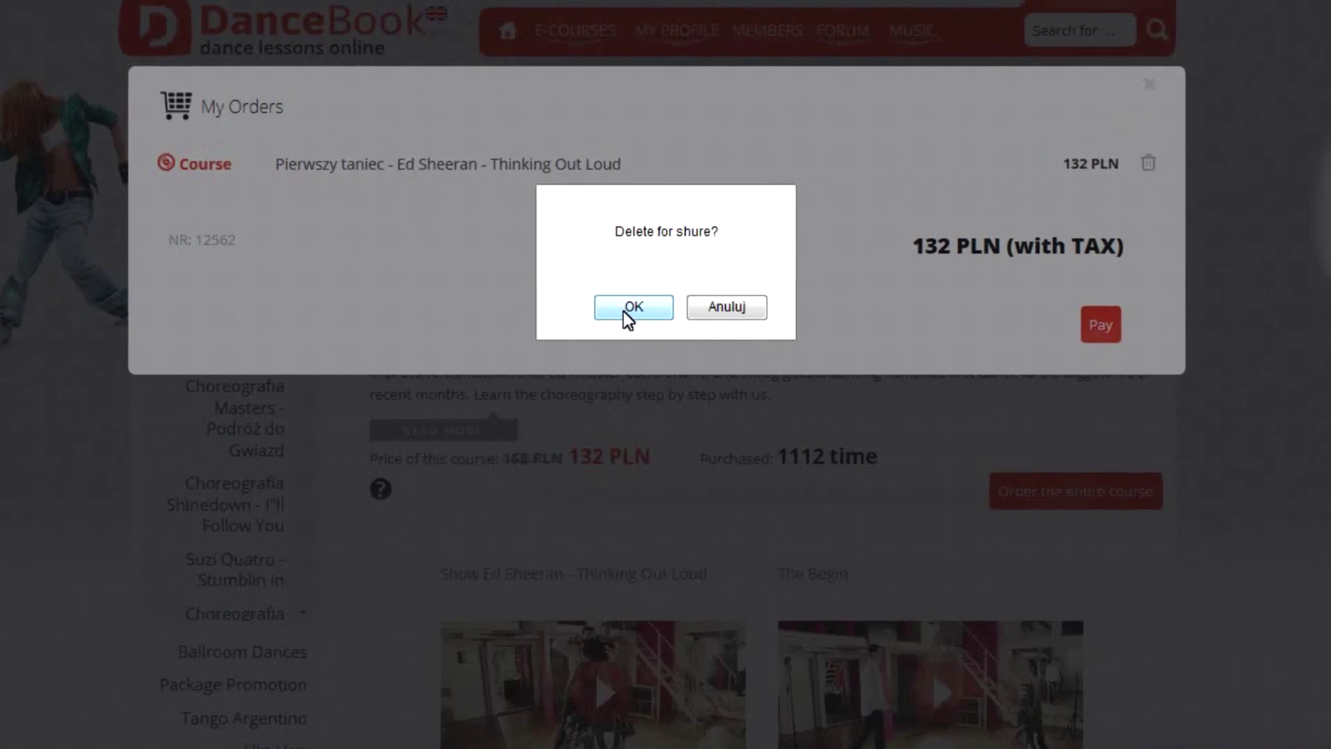
pyautogui.click(628, 308)
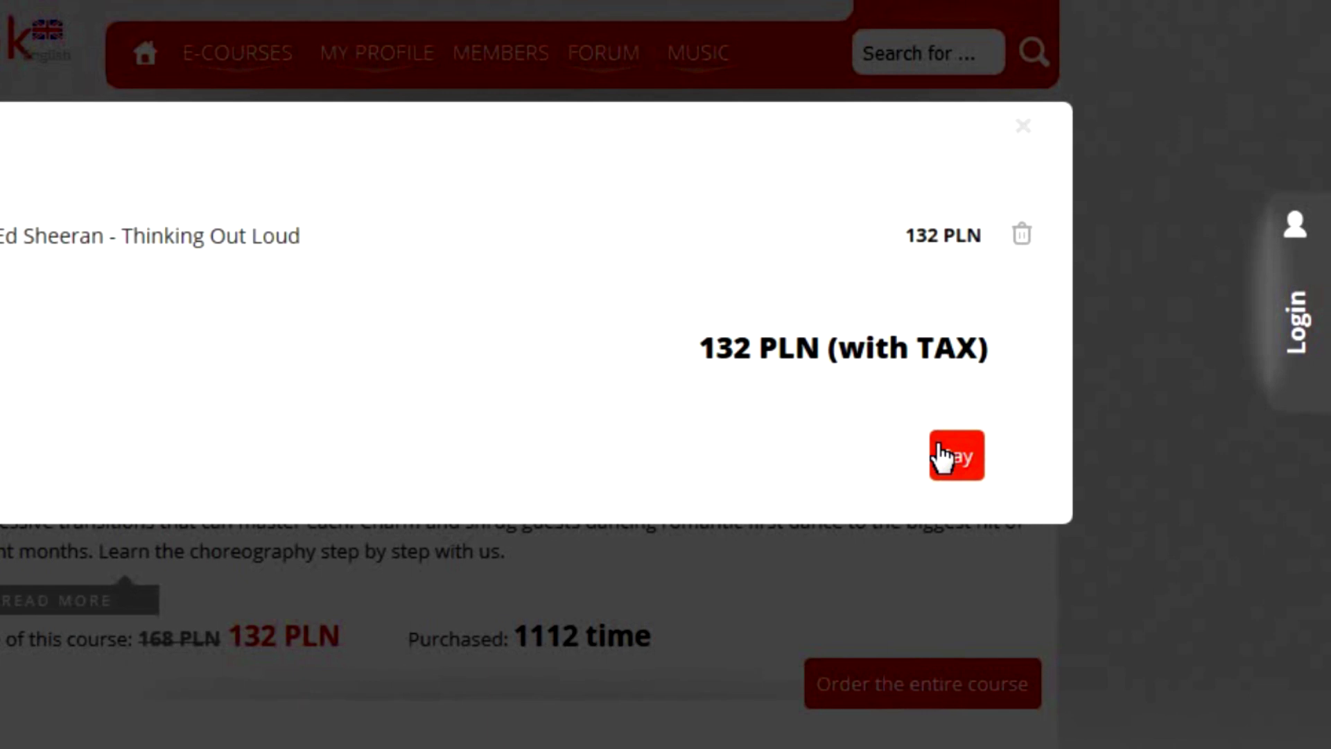
pyautogui.click(955, 461)
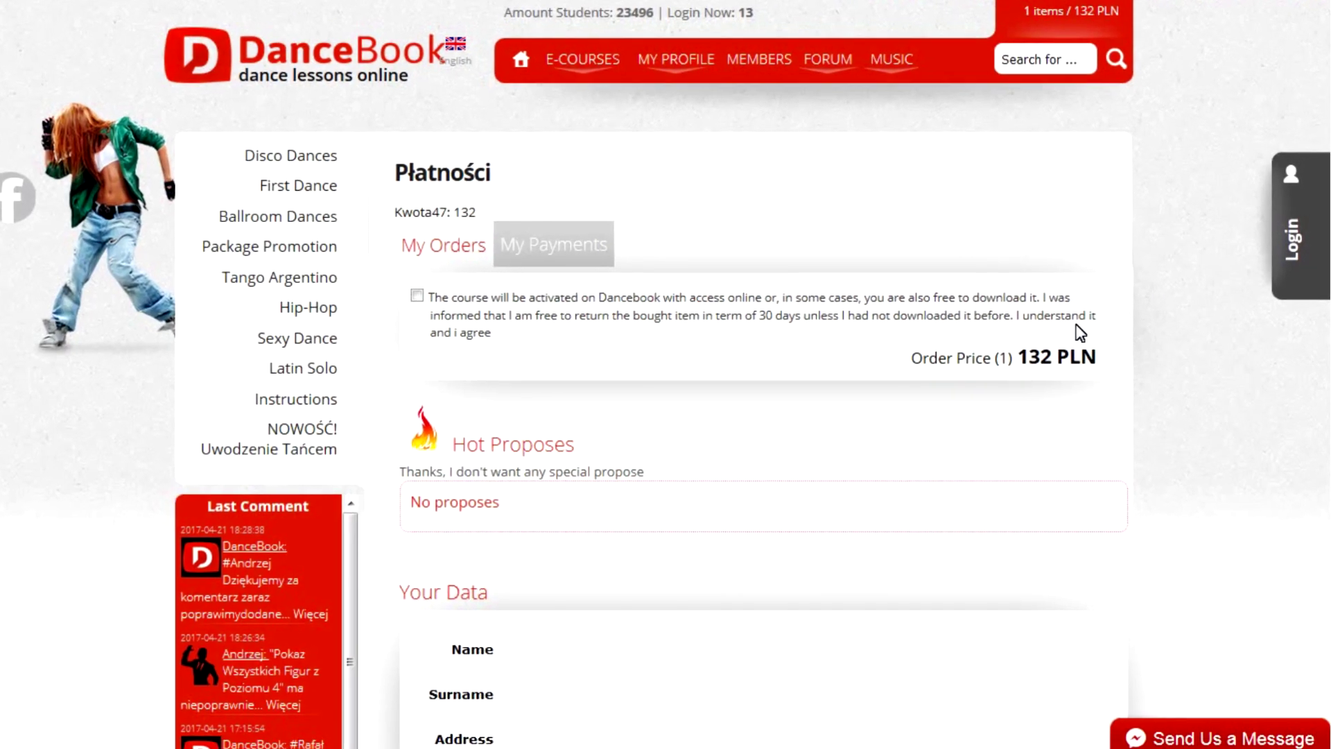
# Step: Check the payment page, then open My Courses, showing Thinking Out Loud under Payment pending
pyautogui.scroll(-4, 763, 374)
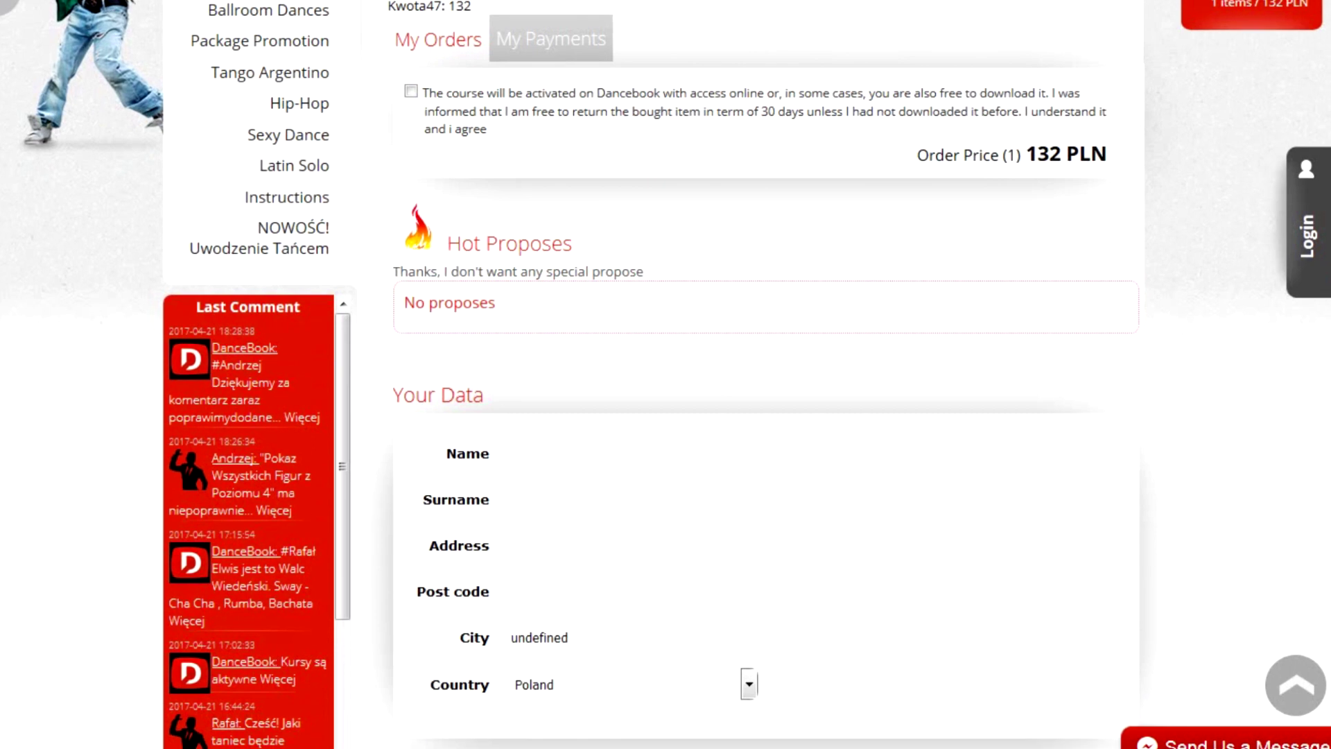
pyautogui.scroll(4, 762, 374)
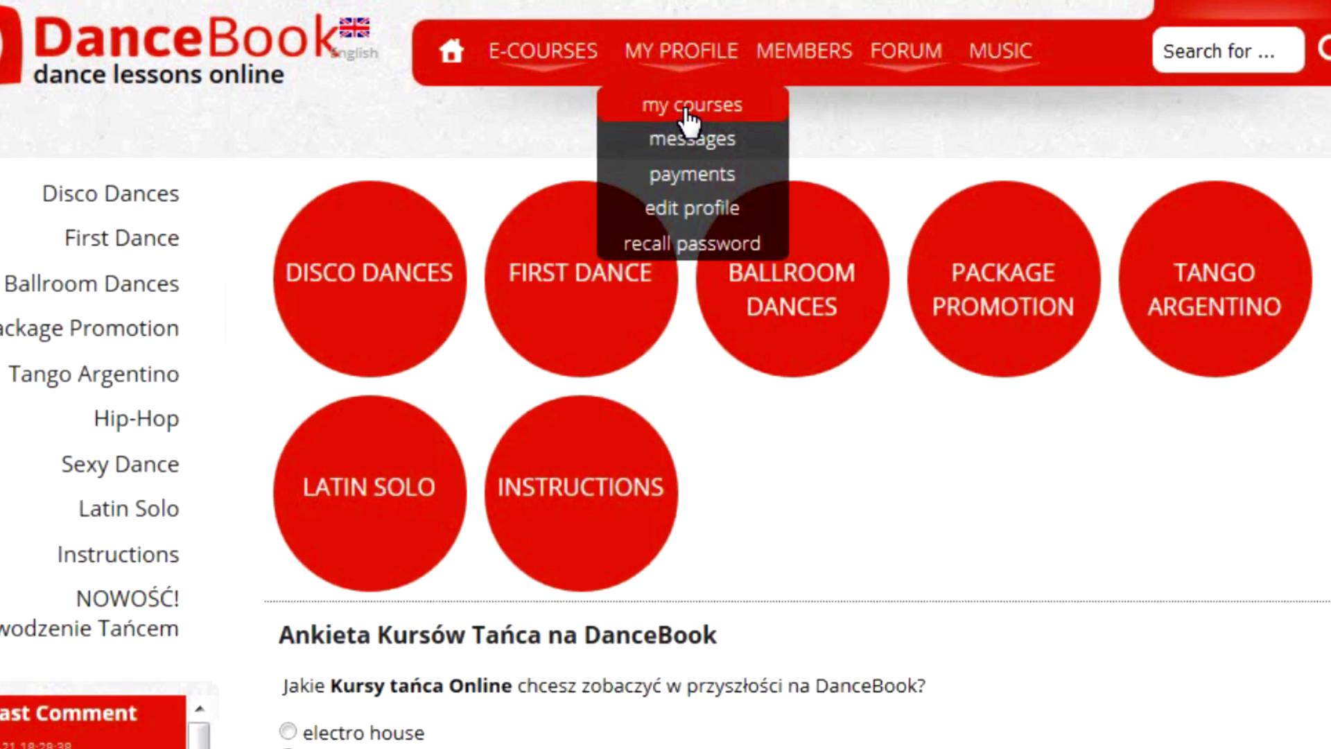
pyautogui.click(684, 103)
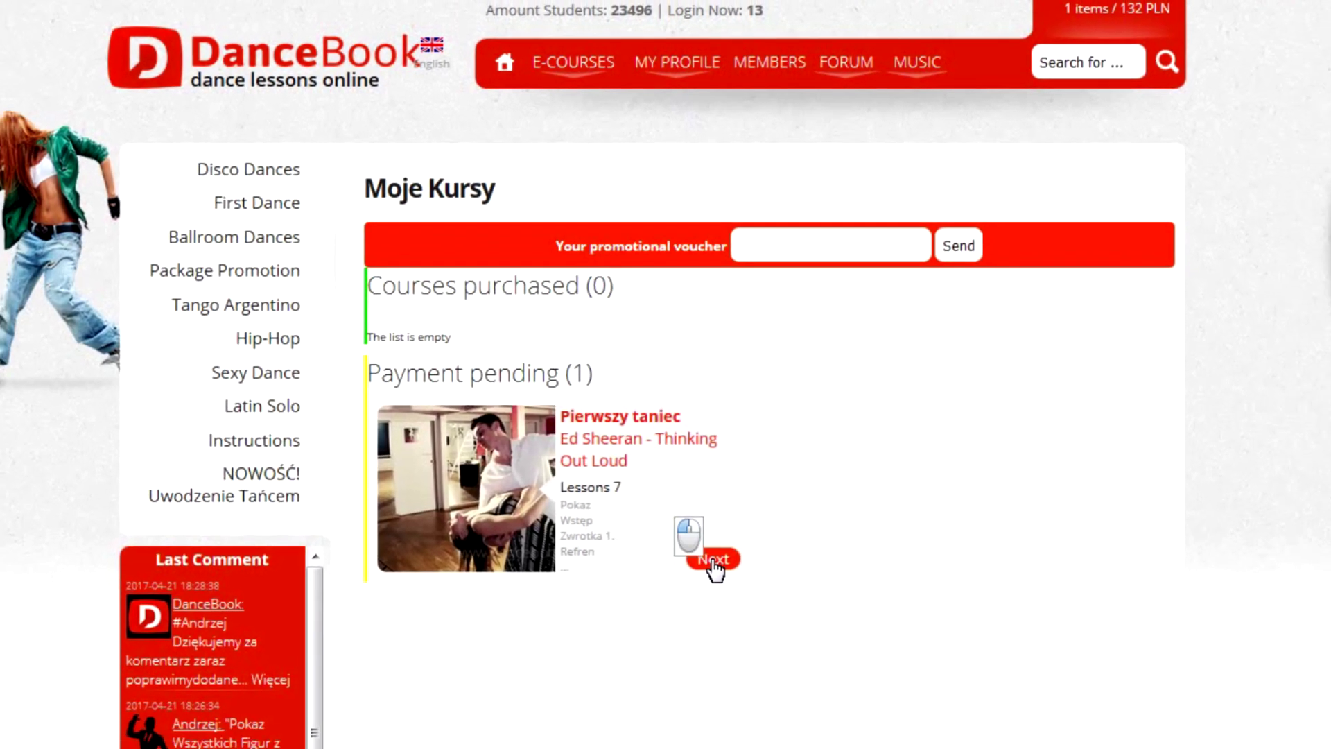
# Step: Reopen the pending Thinking Out Loud course and launch its free lesson The Begin
pyautogui.click(711, 540)
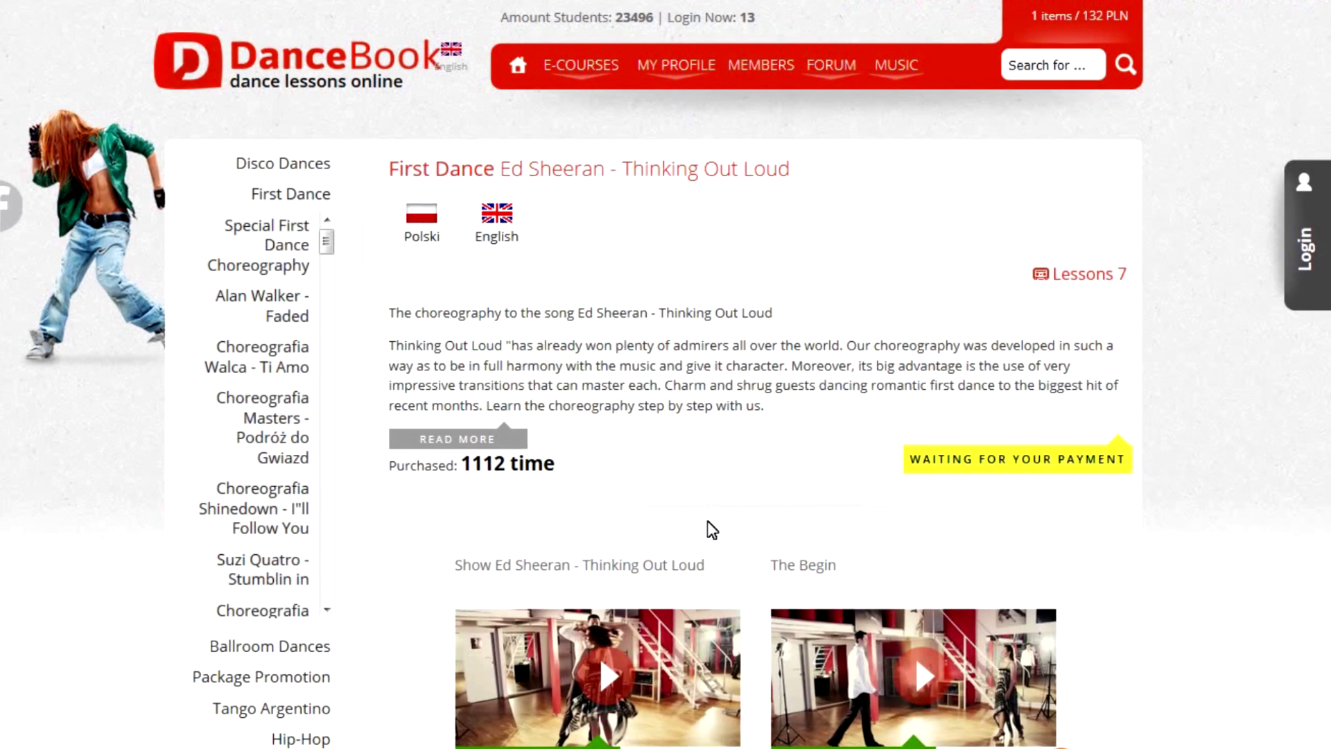
pyautogui.moveTo(1320, 142); pyautogui.dragTo(1326, 233)
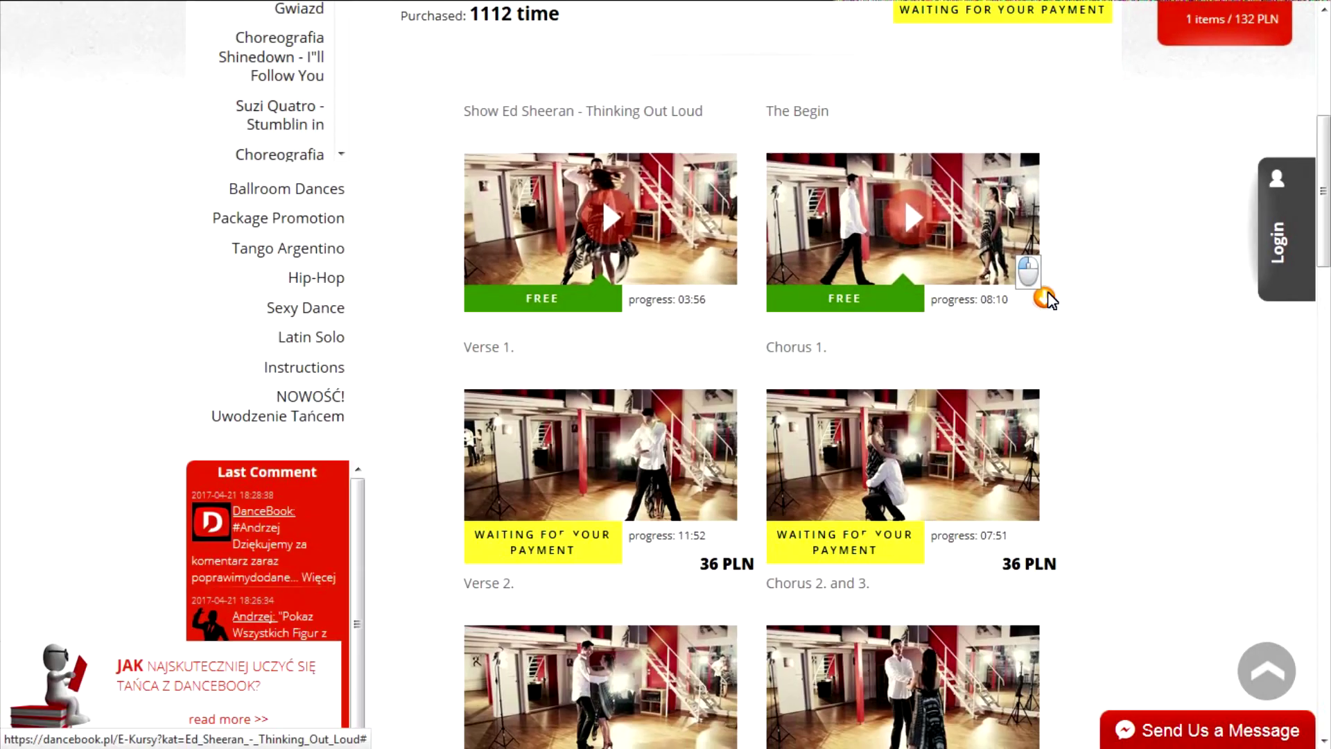
pyautogui.click(987, 466)
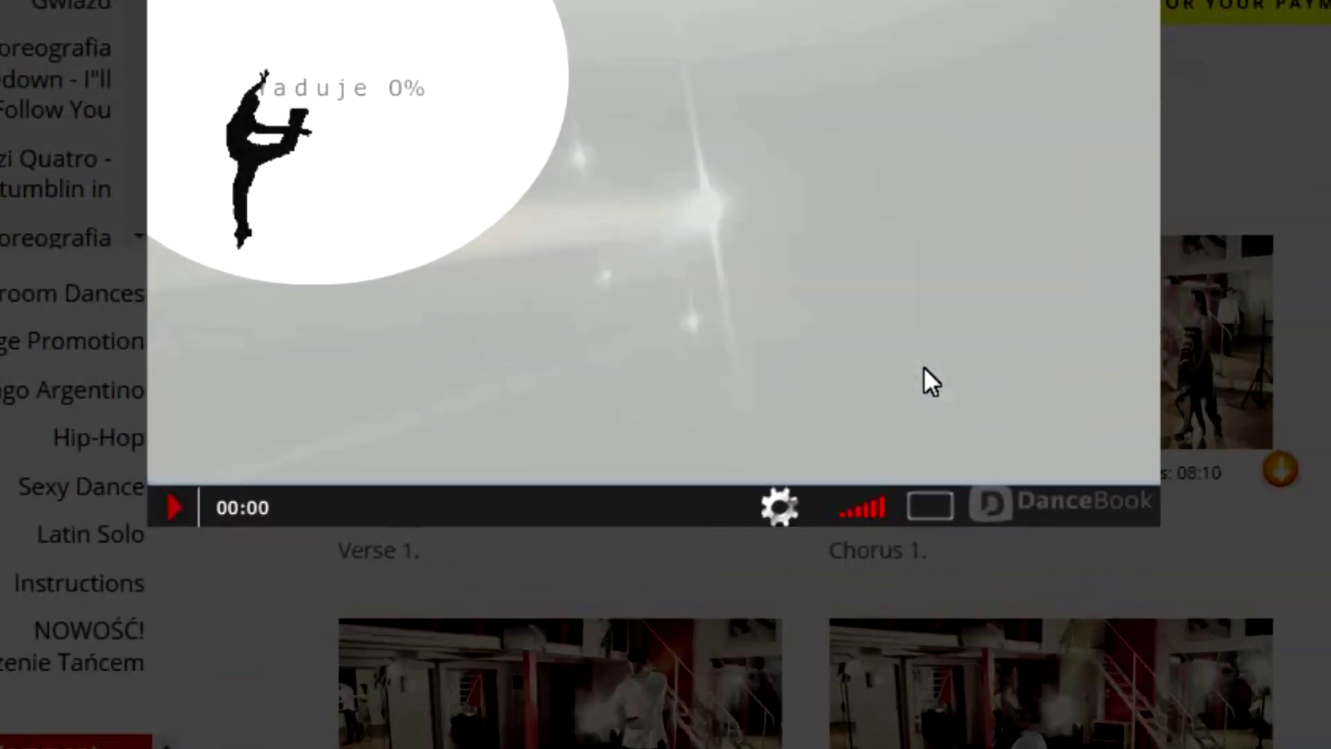
# Step: Play The Begin lesson video up to about 00:16, then close the player
pyautogui.click(737, 453)
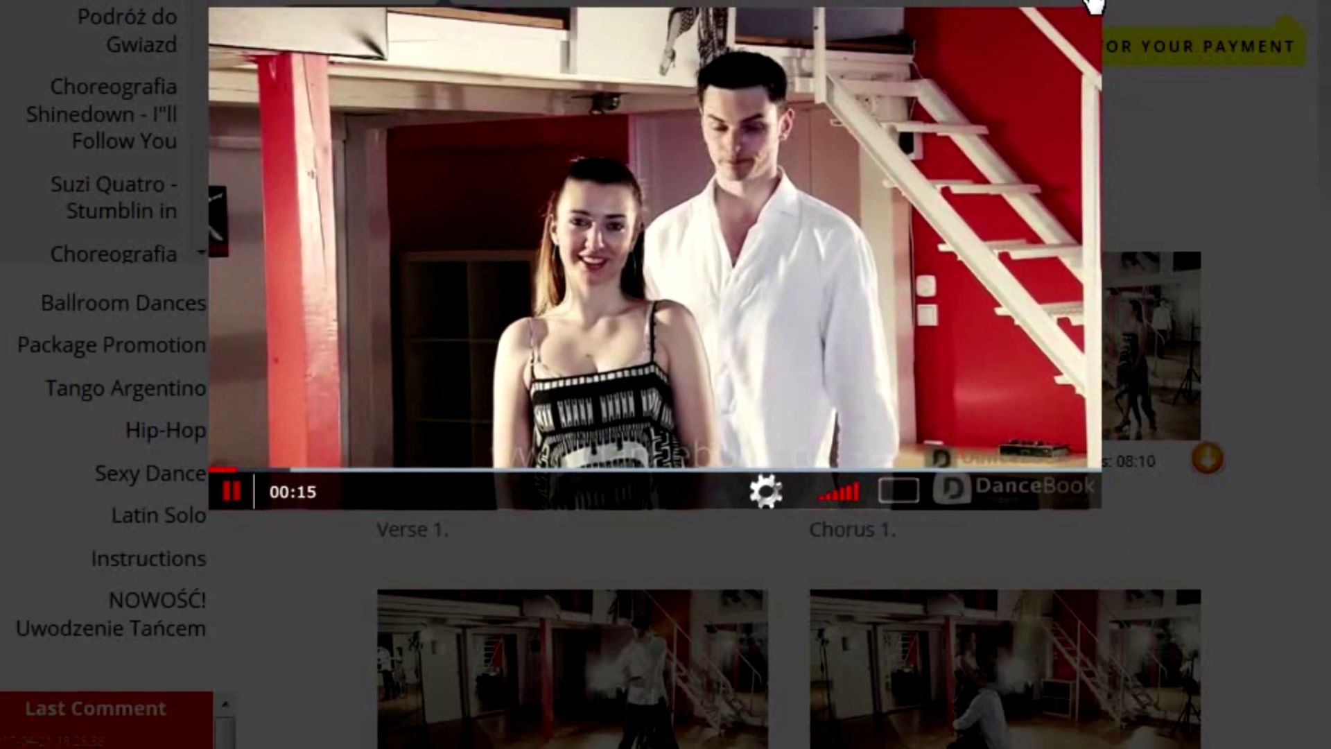
pyautogui.click(1094, 4)
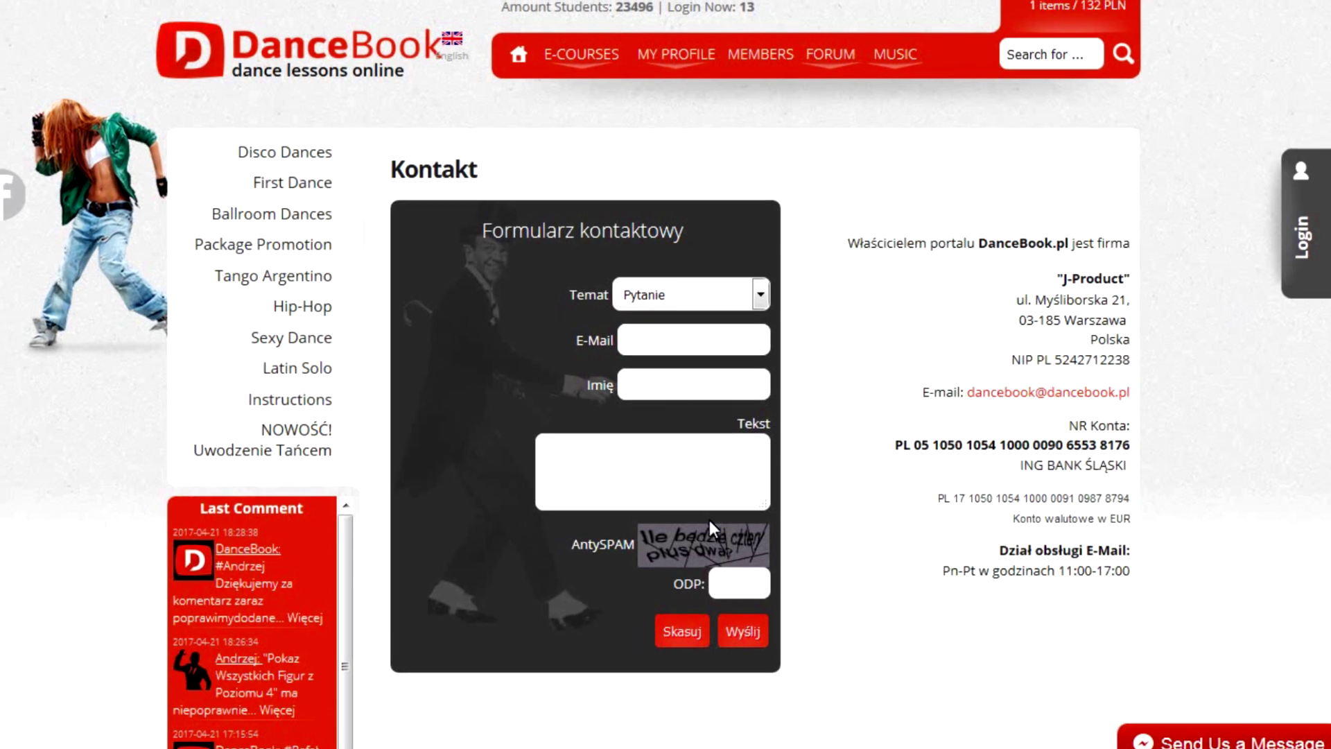
# Step: Browse the Disco Dance Poziom 1 page and switch a choreography video to full screen
pyautogui.moveTo(297, 172)
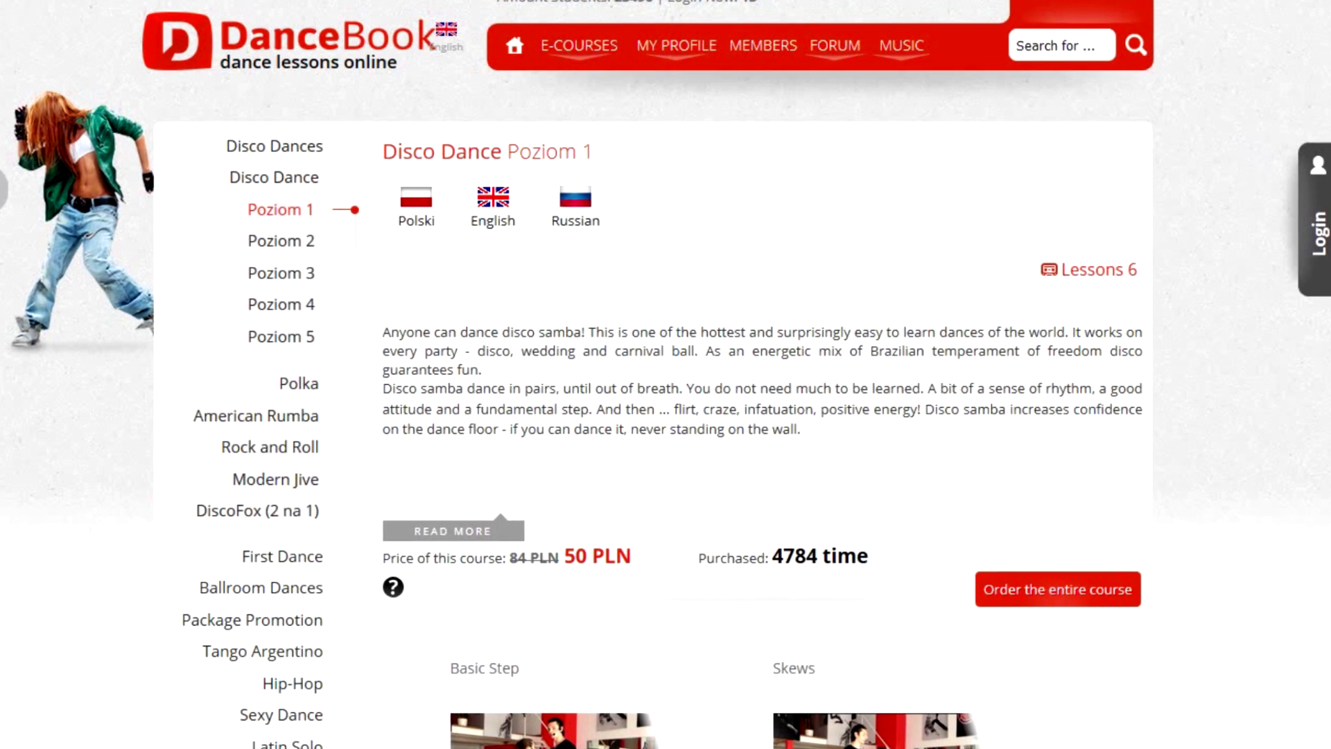
pyautogui.scroll(-15, 665, 375)
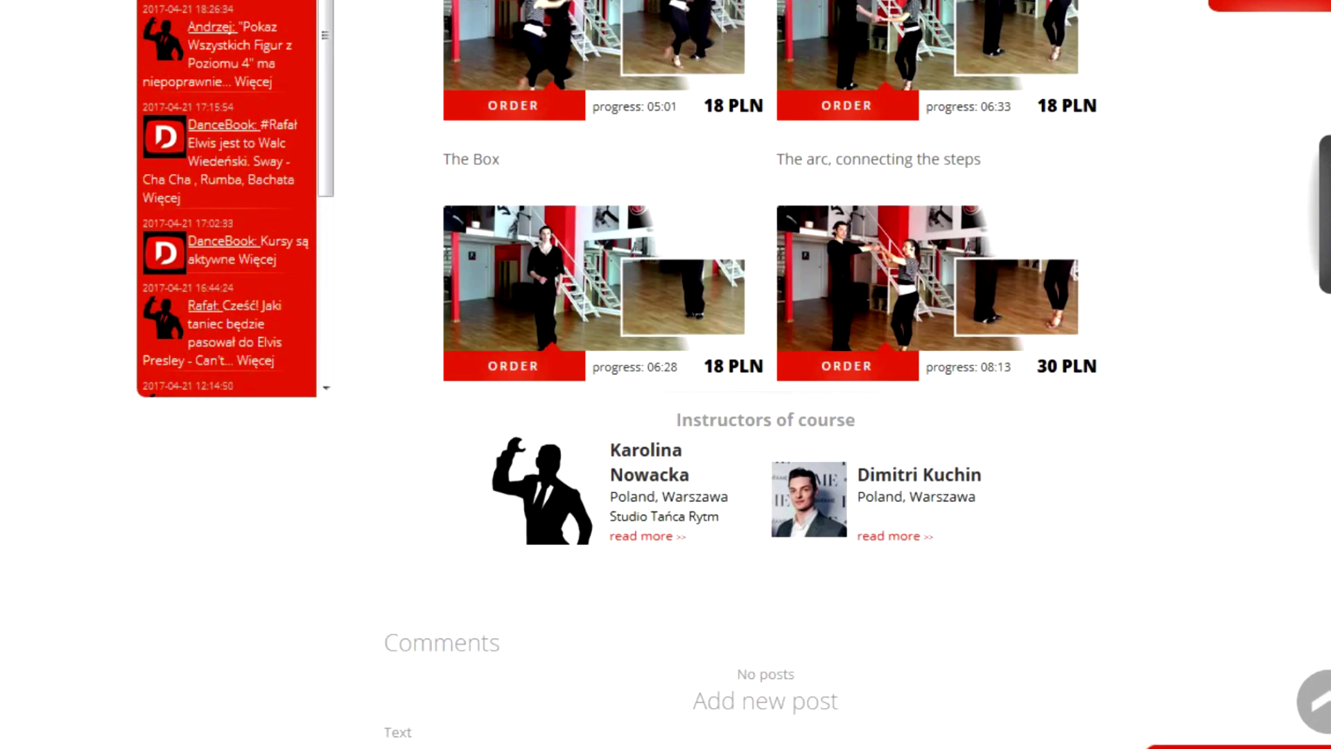
pyautogui.scroll(-3, 666, 375)
pyautogui.scroll(10, 666, 374)
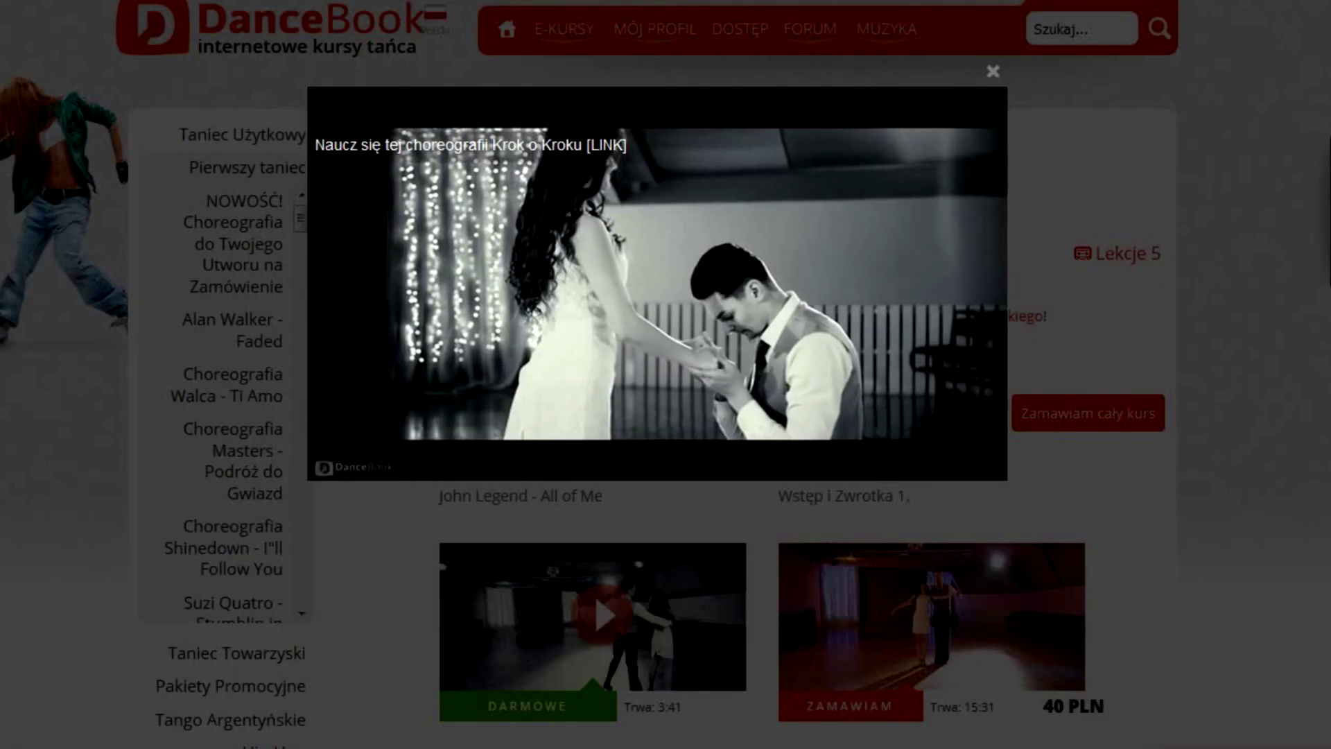
pyautogui.click(974, 462)
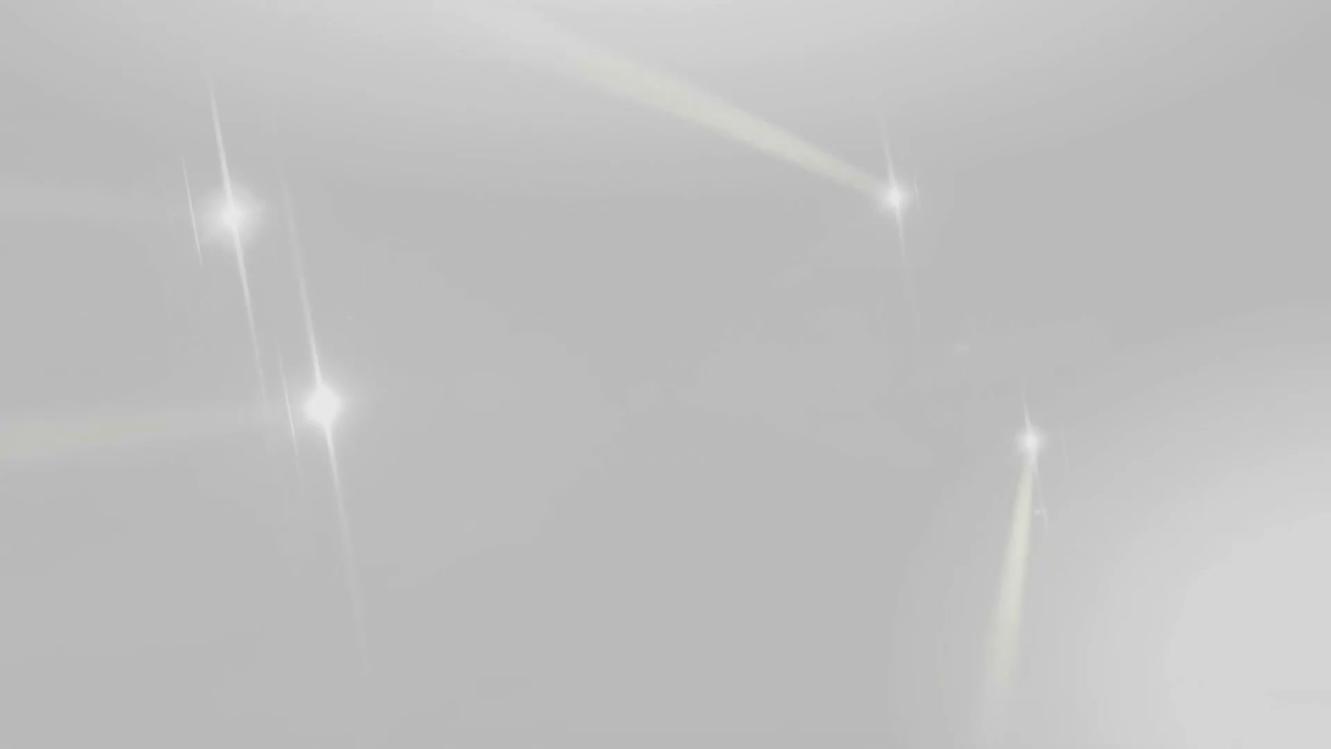